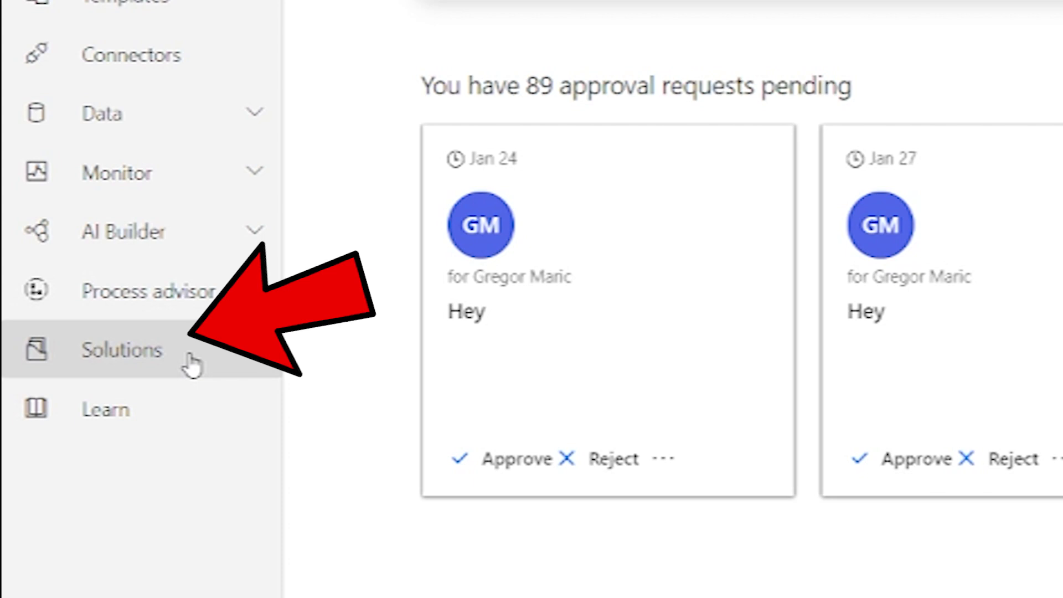
Go to the Solutions list and open the New solution form.
left_click(192, 364)
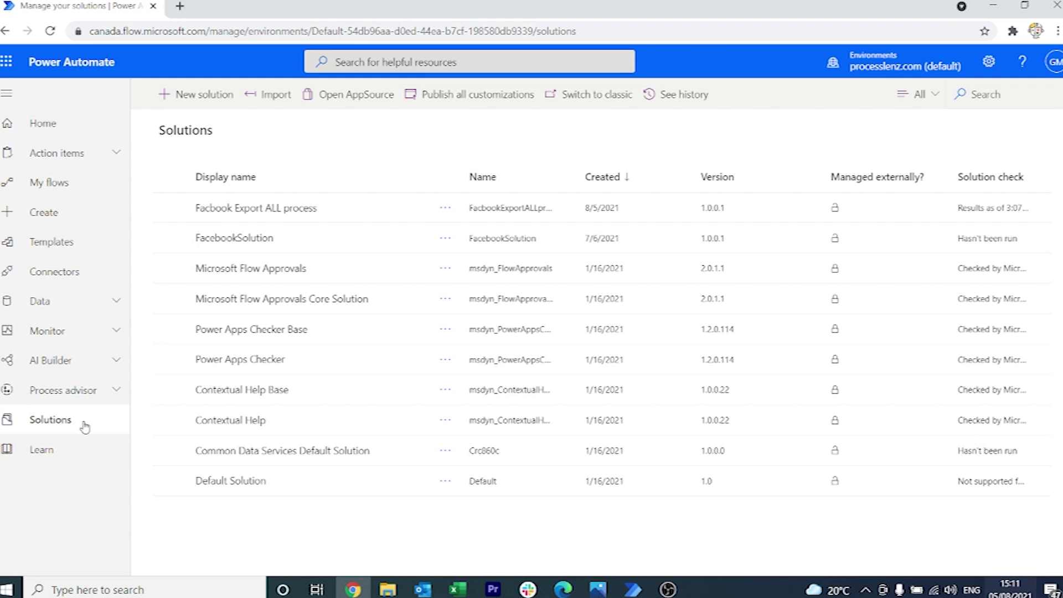
left_click(200, 95)
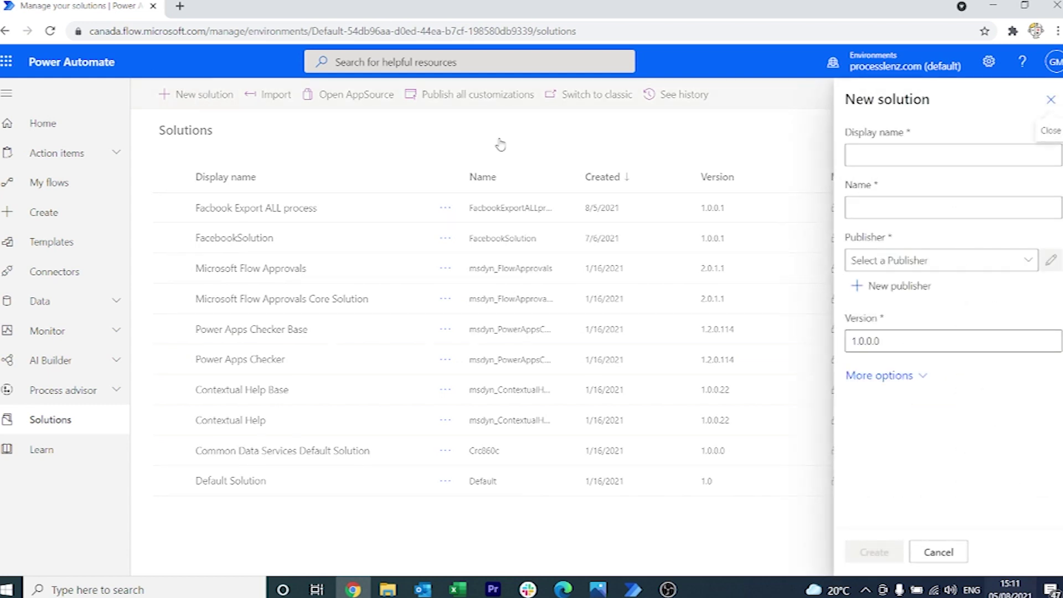
Create solution 'Postfacbookgroups' with the Default Publisher as its publisher.
left_click(985, 156)
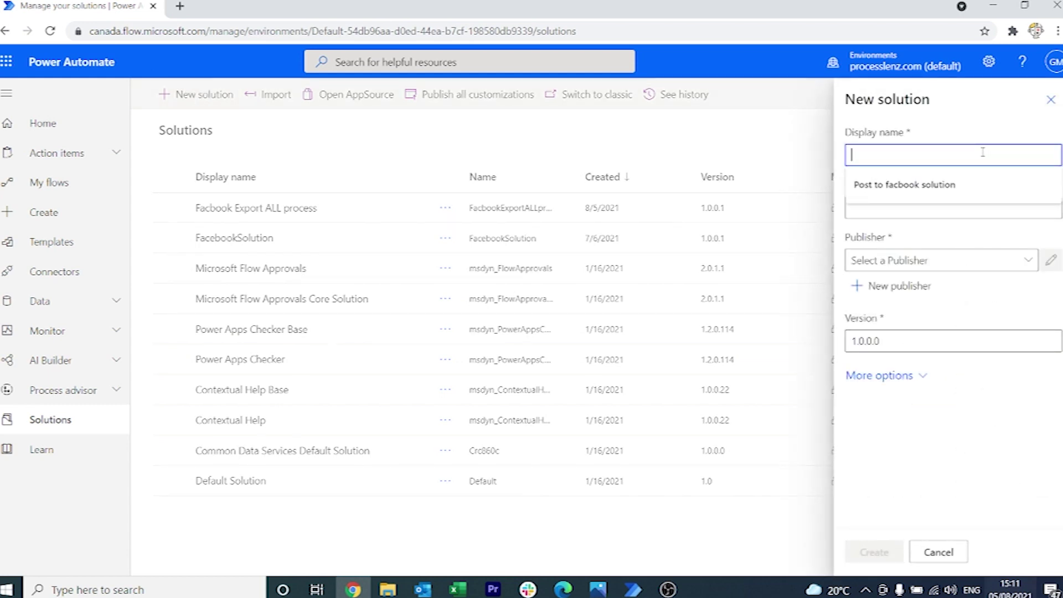
type("Postfacboo")
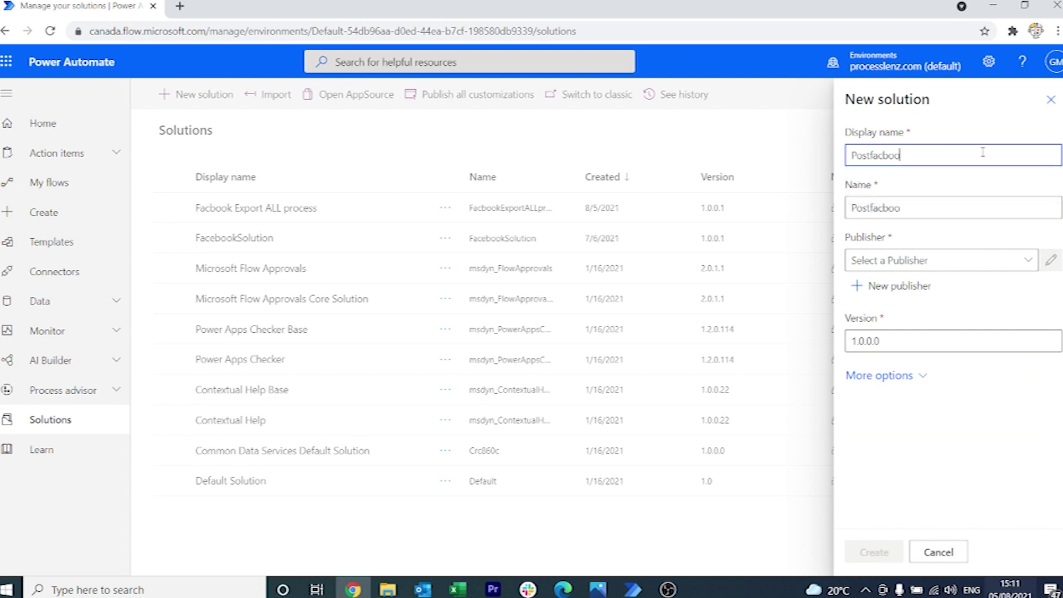
type("kgroups")
left_click(1001, 264)
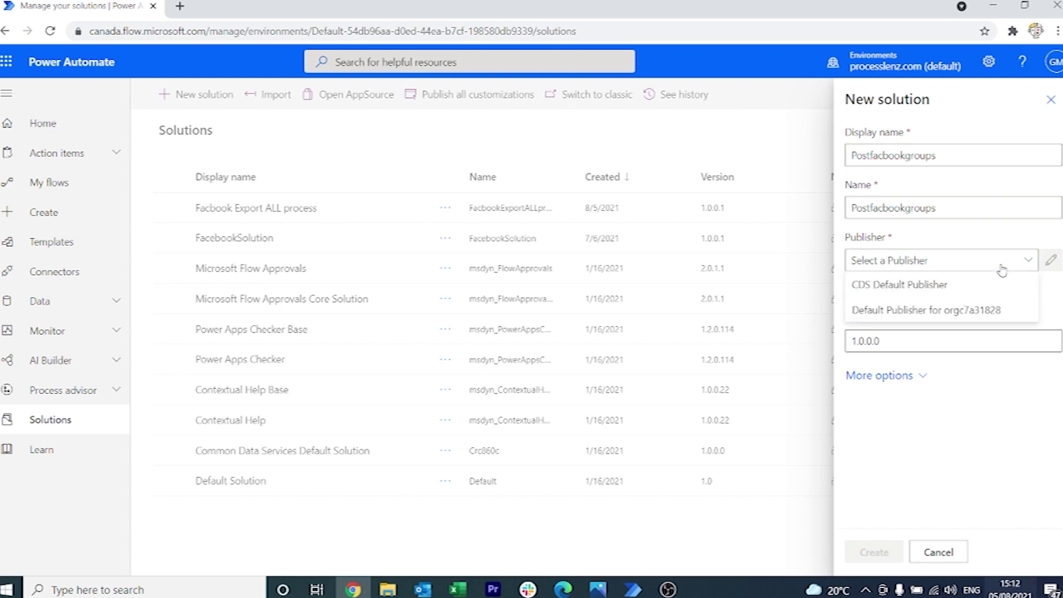
left_click(921, 311)
left_click(863, 553)
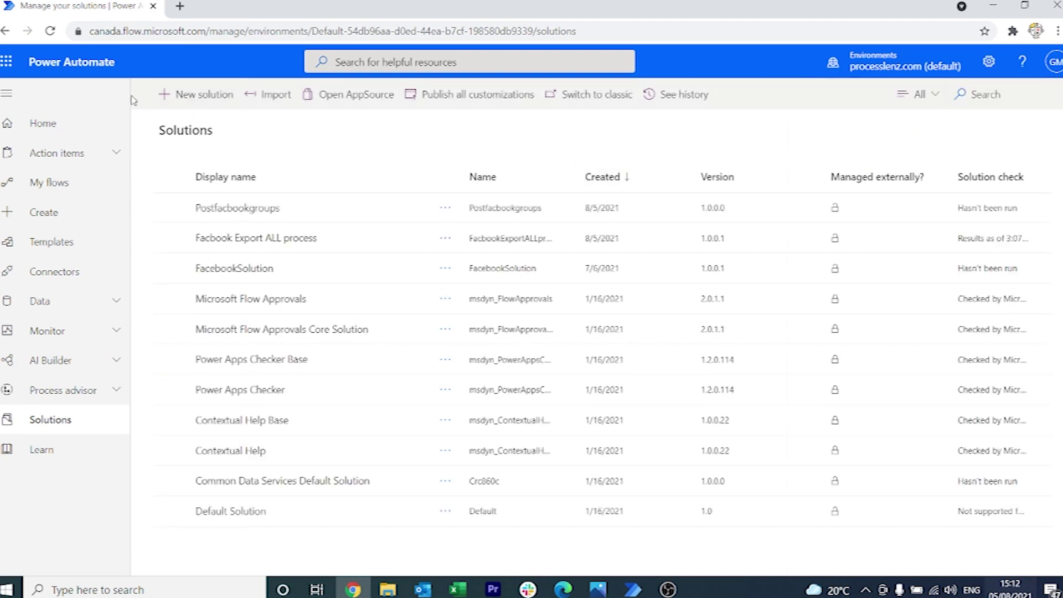
Open Postfacbookgroups and choose Add existing > Desktop flow.
left_click(237, 208)
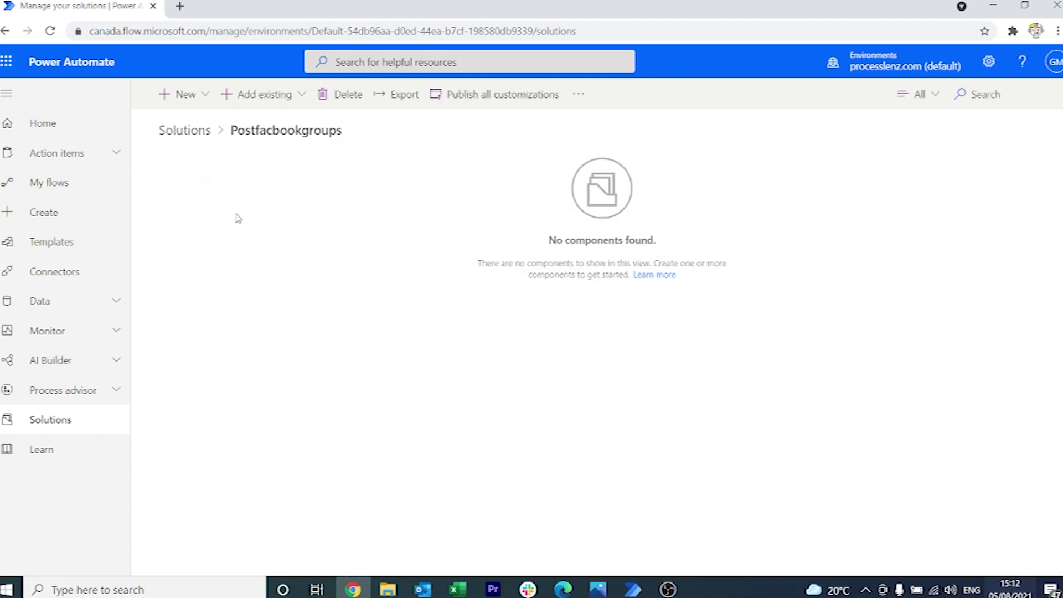
left_click(282, 95)
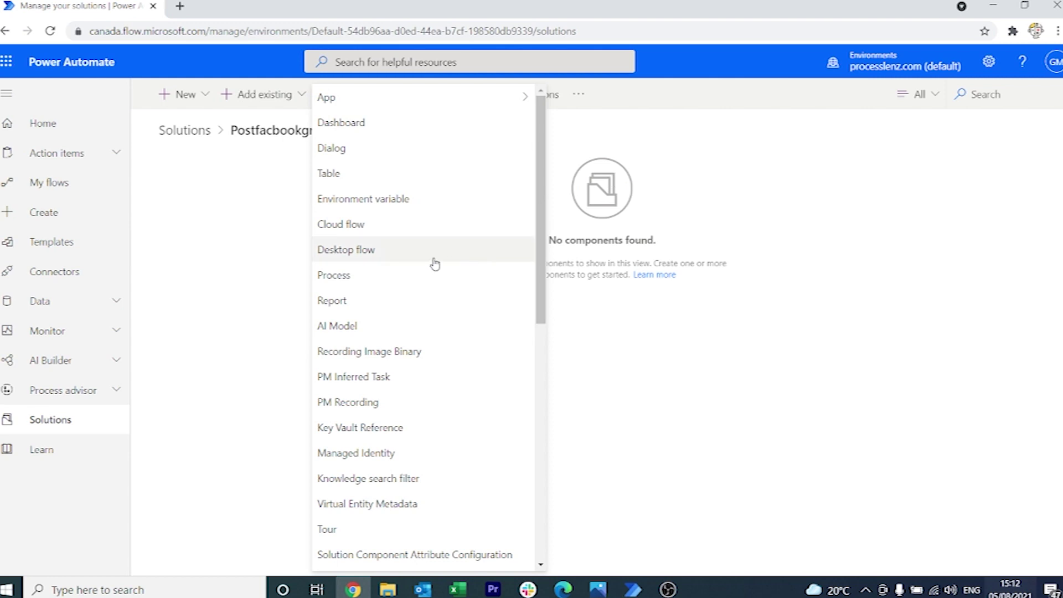
scroll(431, 284, "down", 8)
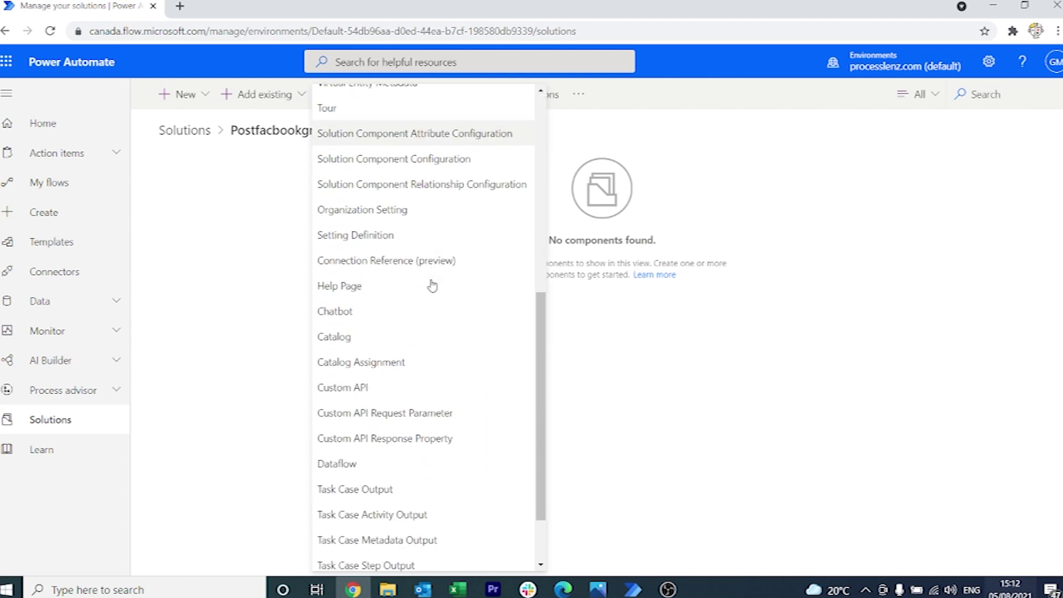
scroll(431, 286, "up", 8)
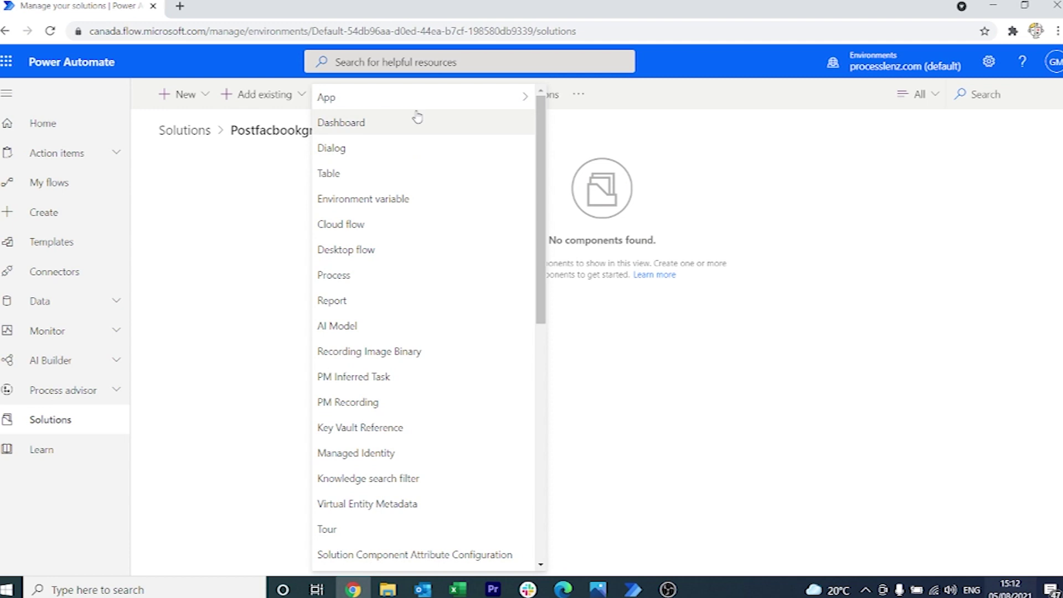
left_click(386, 251)
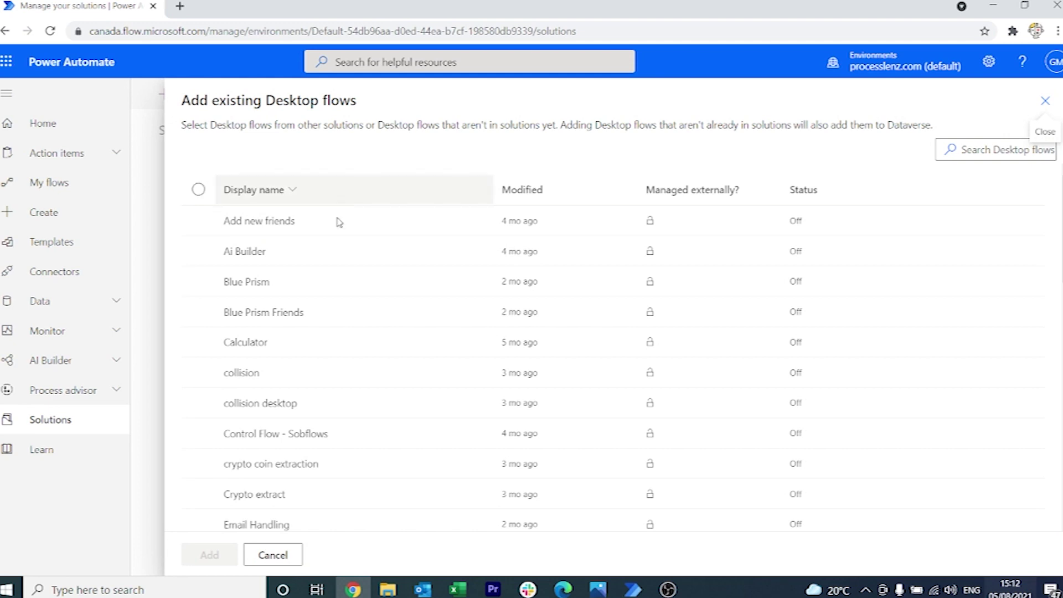
Select the 'Post to facebook' desktop flow and add it to the solution.
scroll(330, 277, "down", 4)
scroll(325, 316, "down", 6)
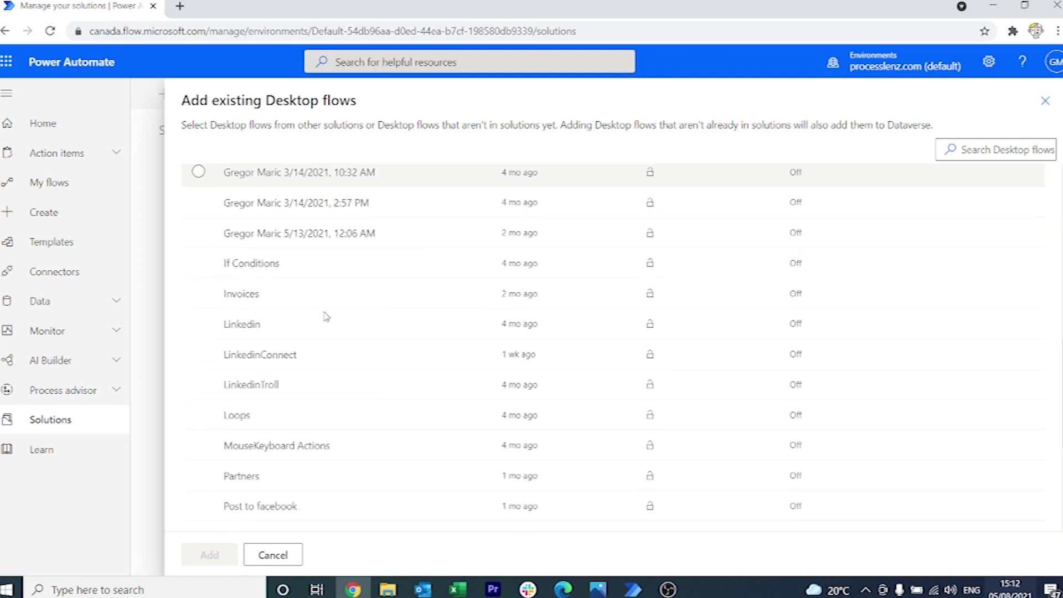
scroll(325, 316, "down", 3)
scroll(326, 316, "down", 2)
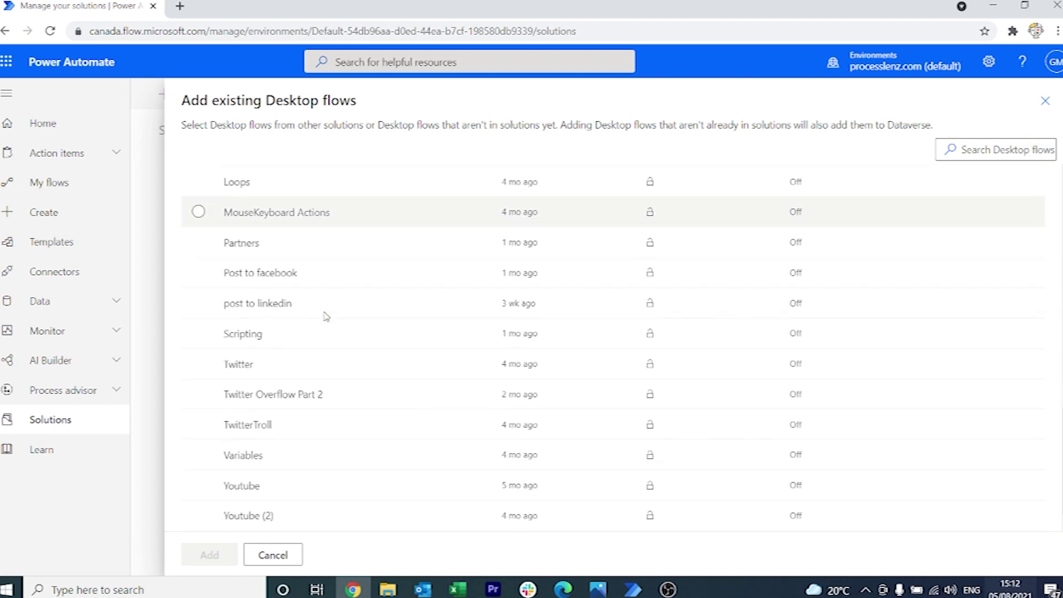
scroll(325, 316, "up", 6)
scroll(325, 315, "up", 7)
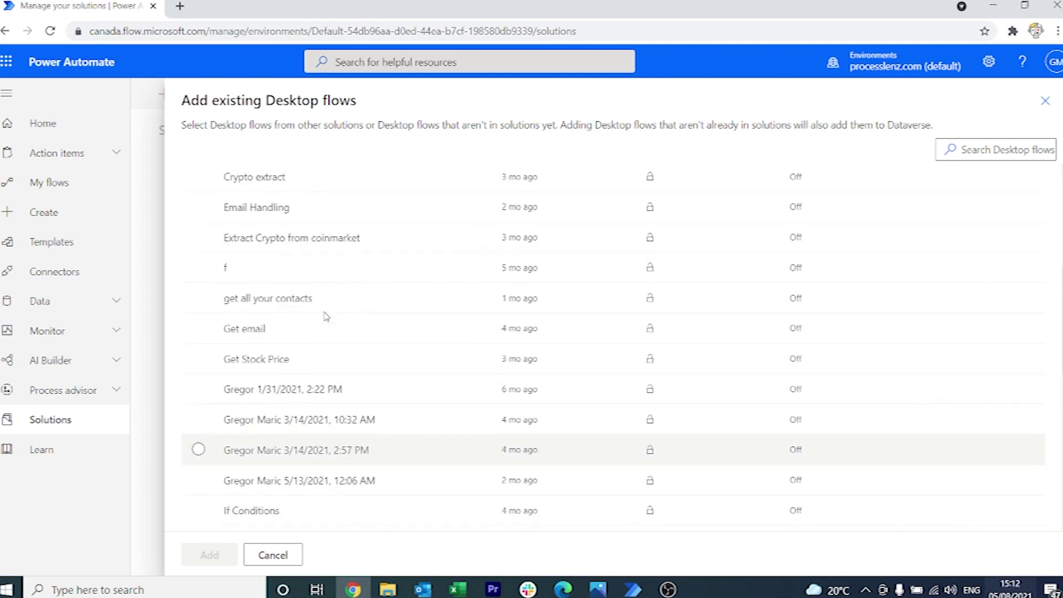
scroll(325, 316, "down", 10)
left_click(325, 290)
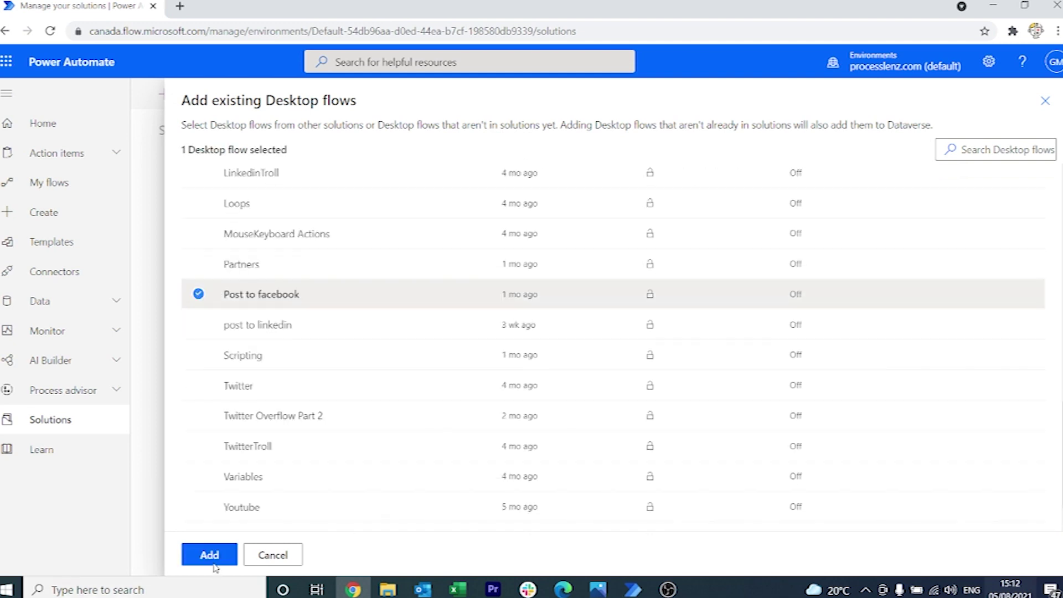
left_click(209, 555)
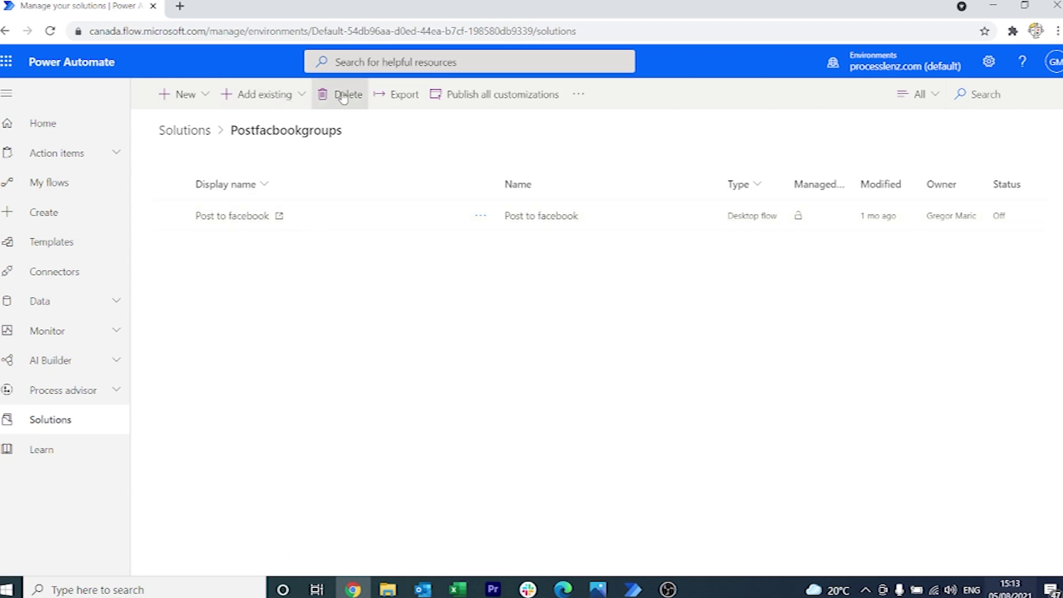
Start exporting Postfacbookgroups and move past the Before you export checks.
left_click(404, 102)
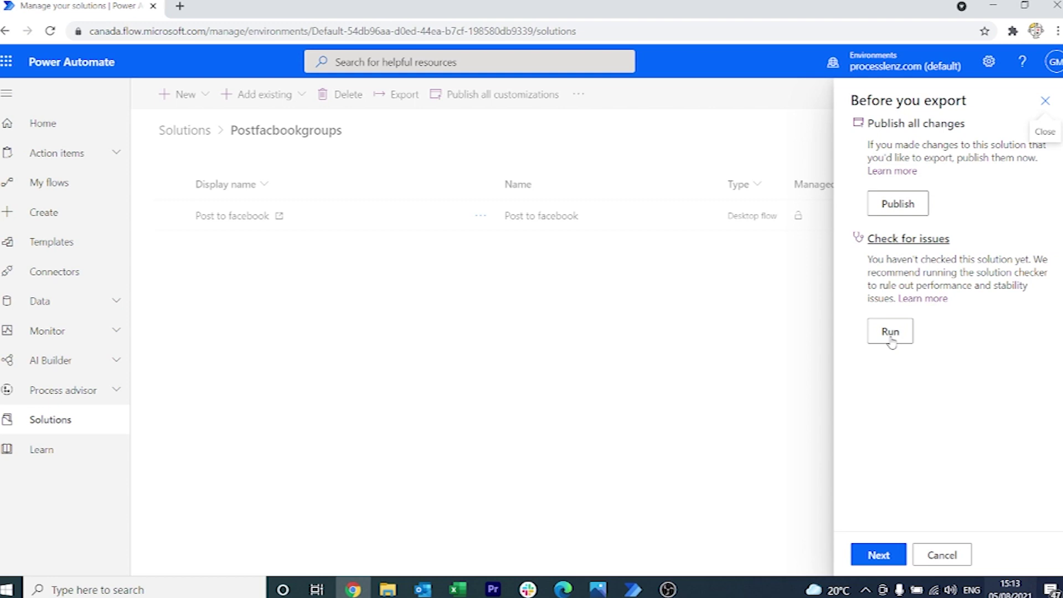
left_click(890, 555)
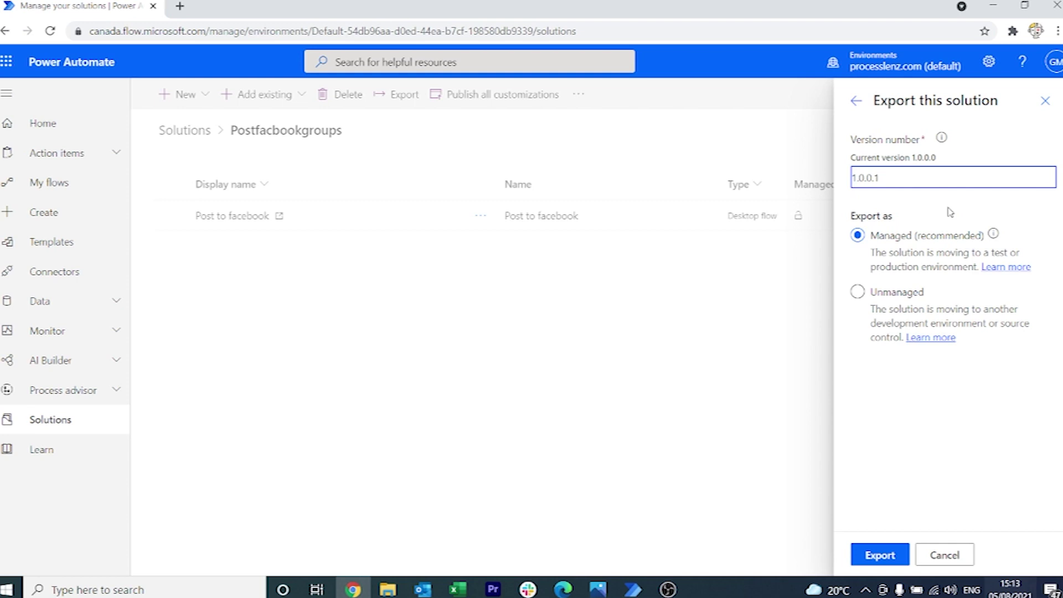
Export the solution as Unmanaged at version 1.0.0.1.
left_click(858, 292)
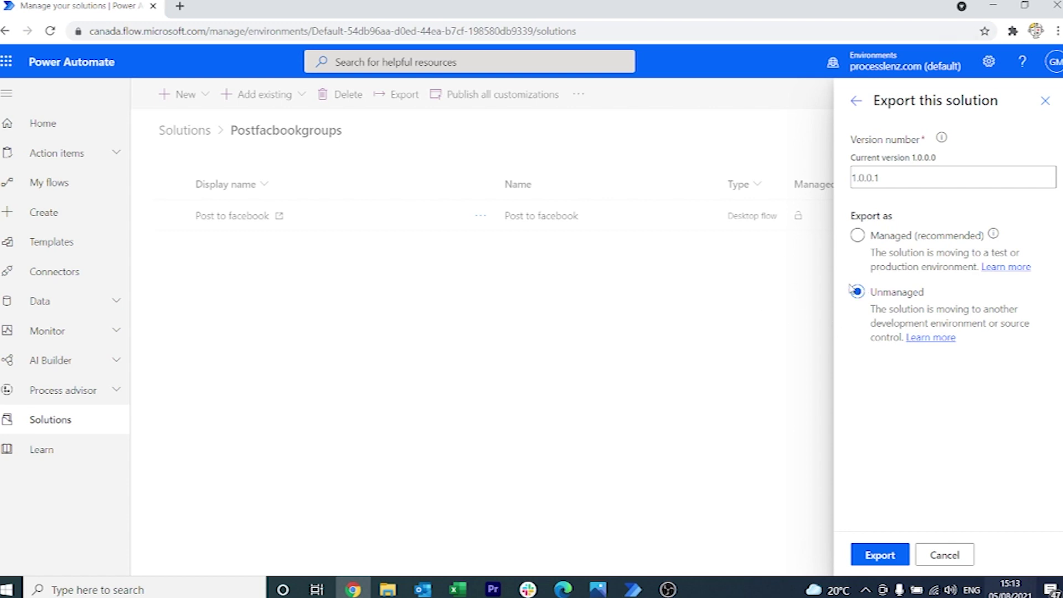
left_click(887, 559)
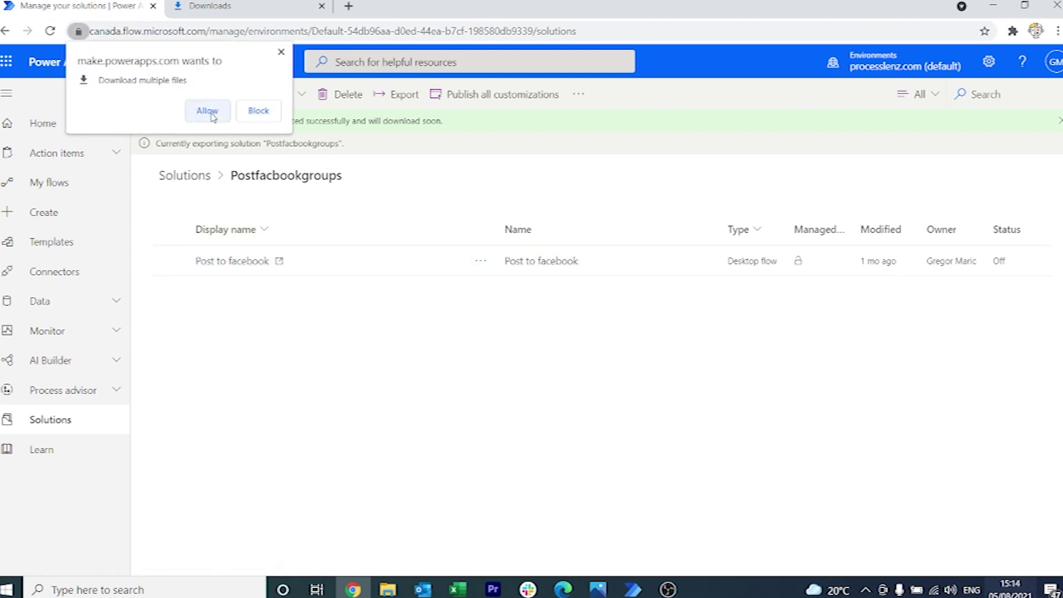
Allow the browser to download the Postfacbookgroups zip file.
left_click(208, 110)
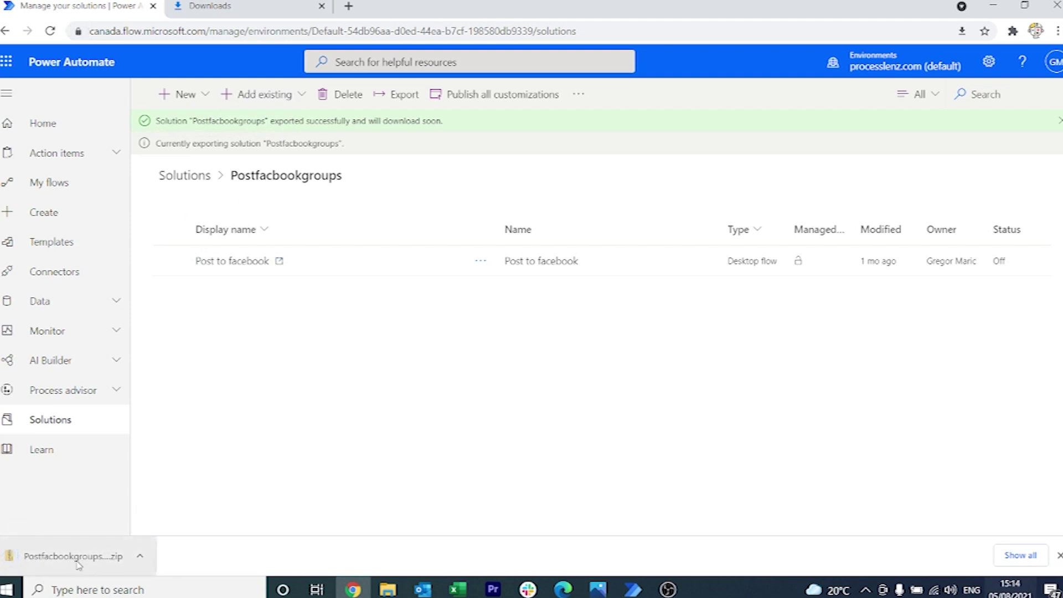
left_click(77, 562)
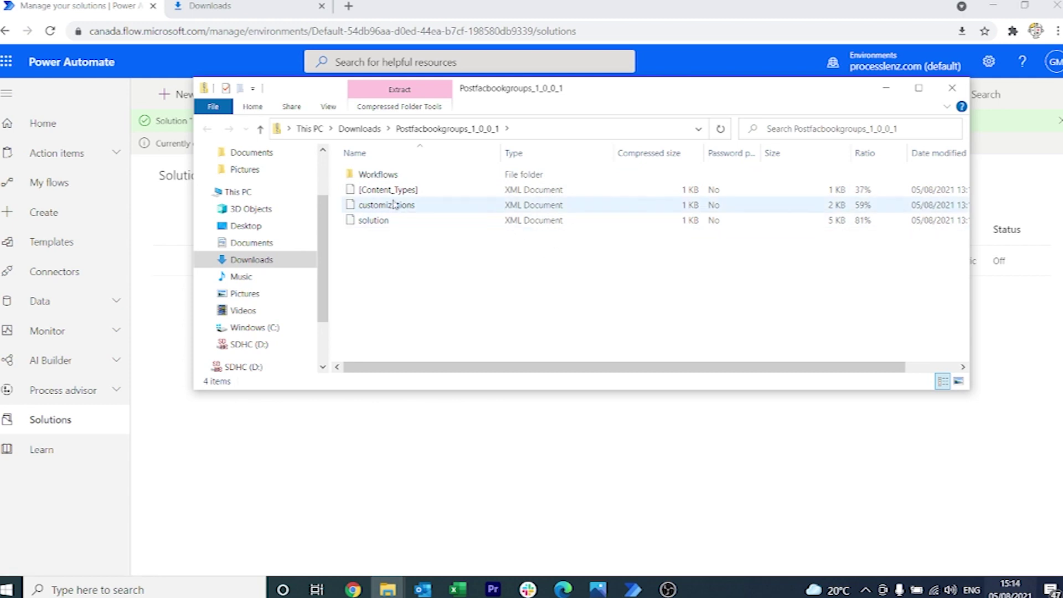
double_click(382, 174)
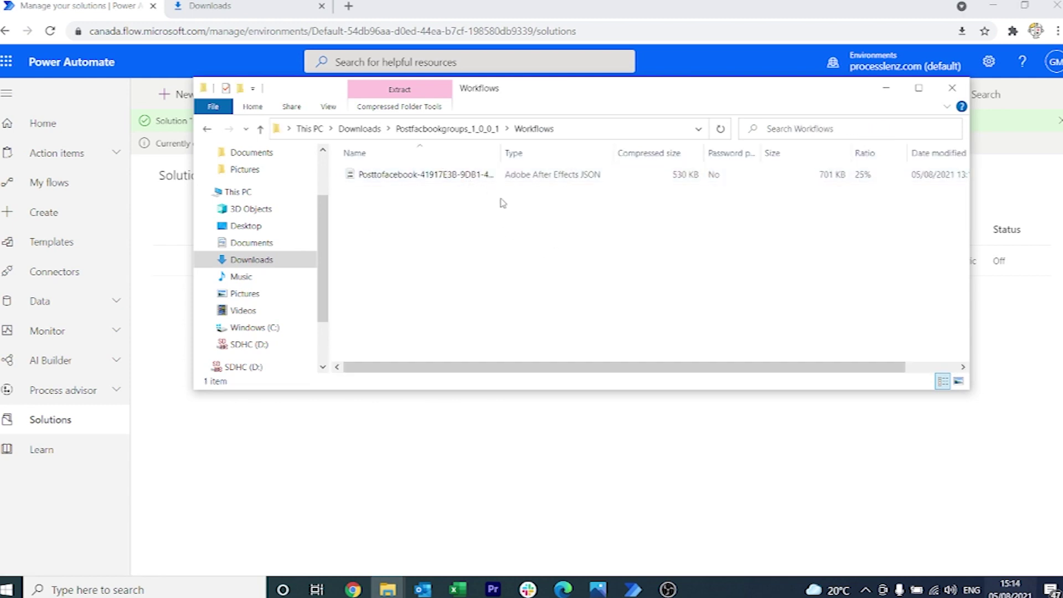
left_click(207, 129)
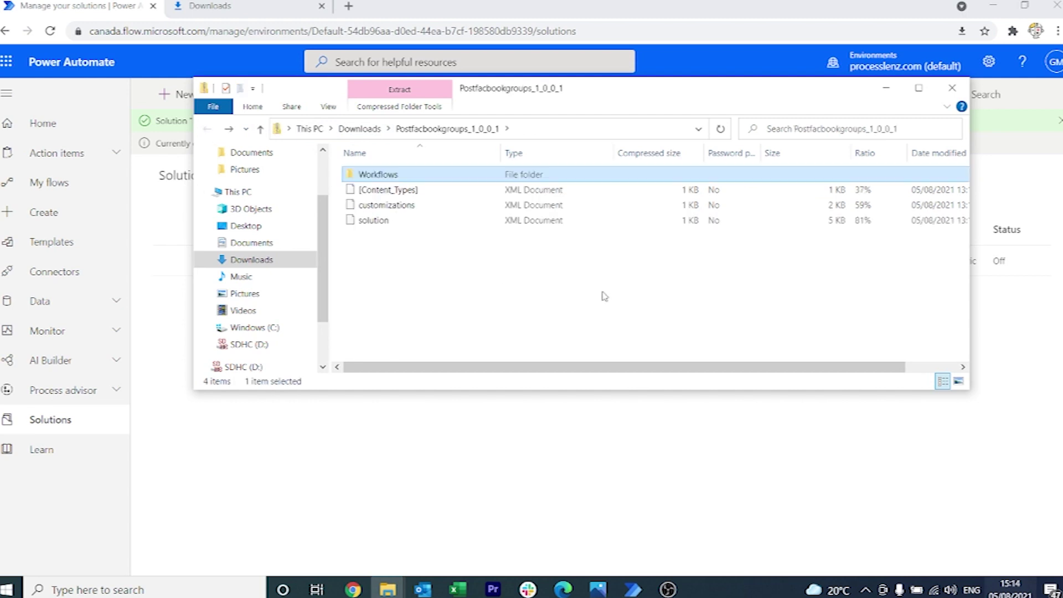
left_click(897, 89)
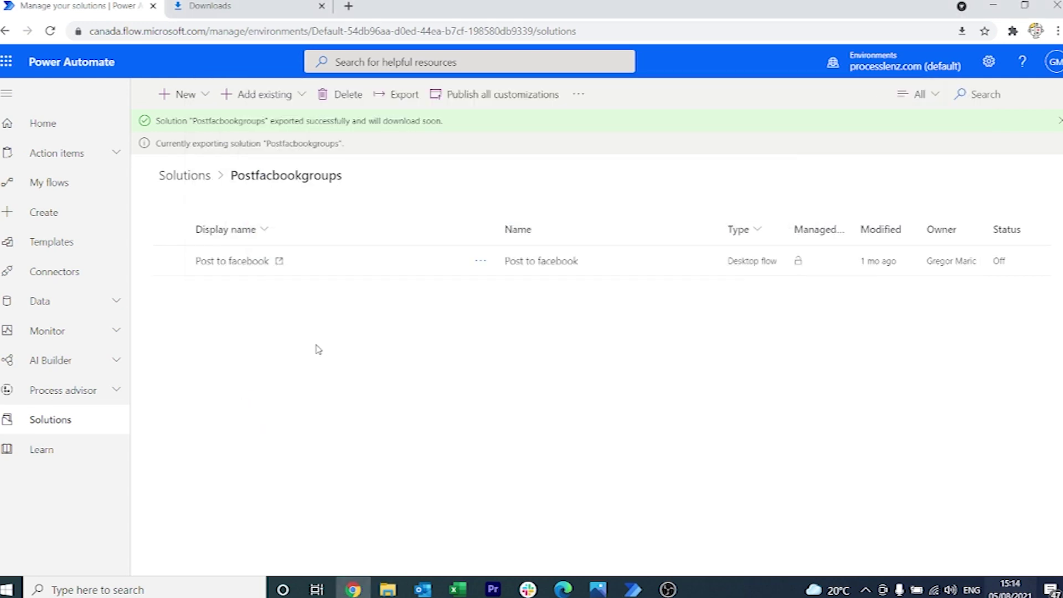